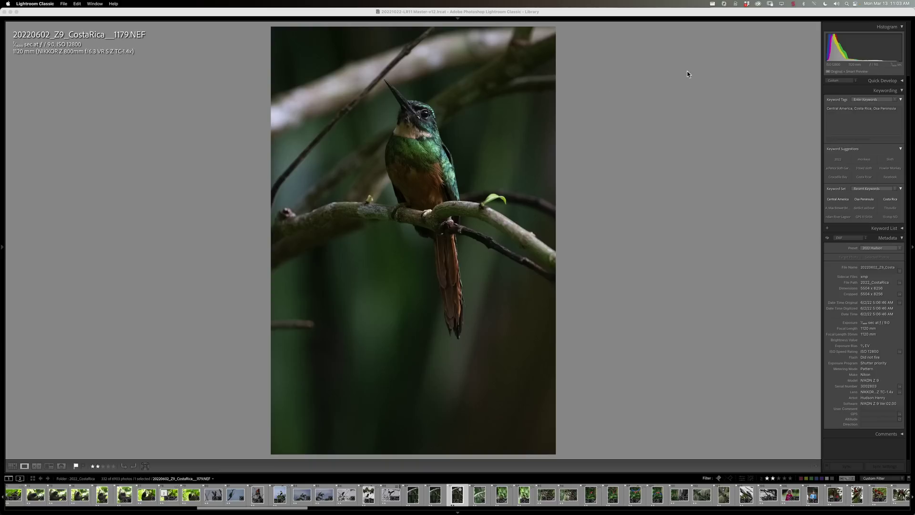
Inspect the bird's head and plumage in 20220602_Z9_CostaRica__1179.NEF up close and return to the thumbnail grid
click(424, 137)
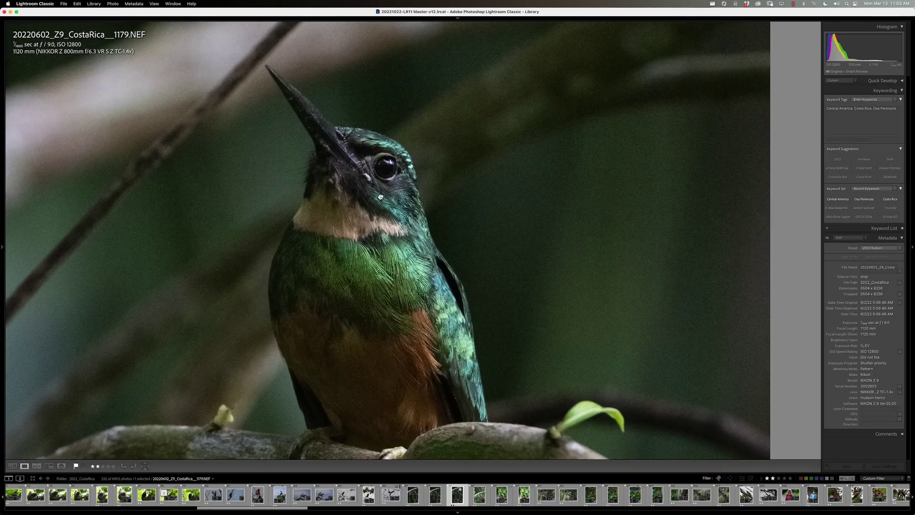
click(382, 199)
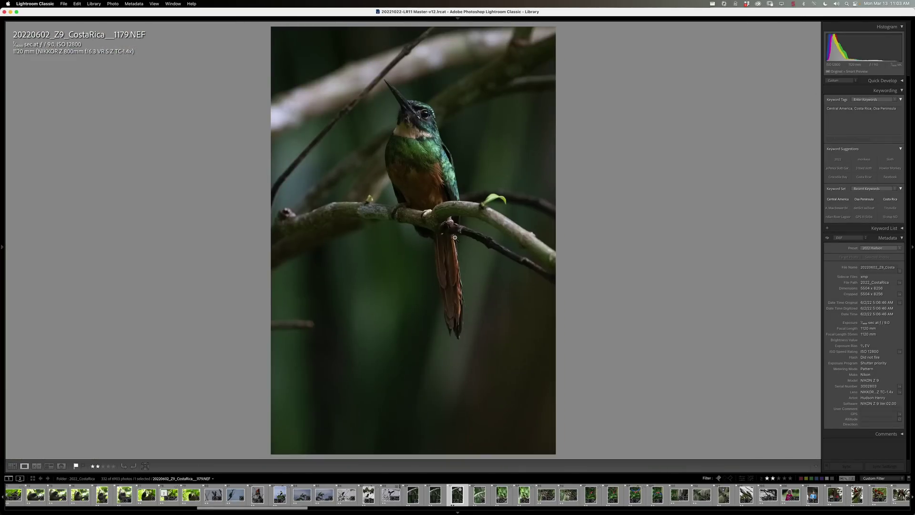
key(g)
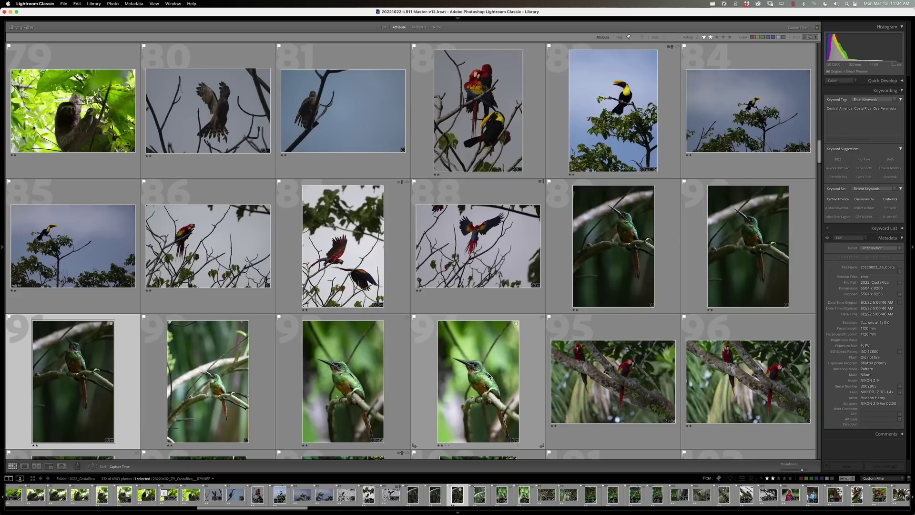
Open 20220602_Z9_CostaRica__1524.NEF, inspect the bird's feather detail up close, and return to the thumbnail grid
click(479, 382)
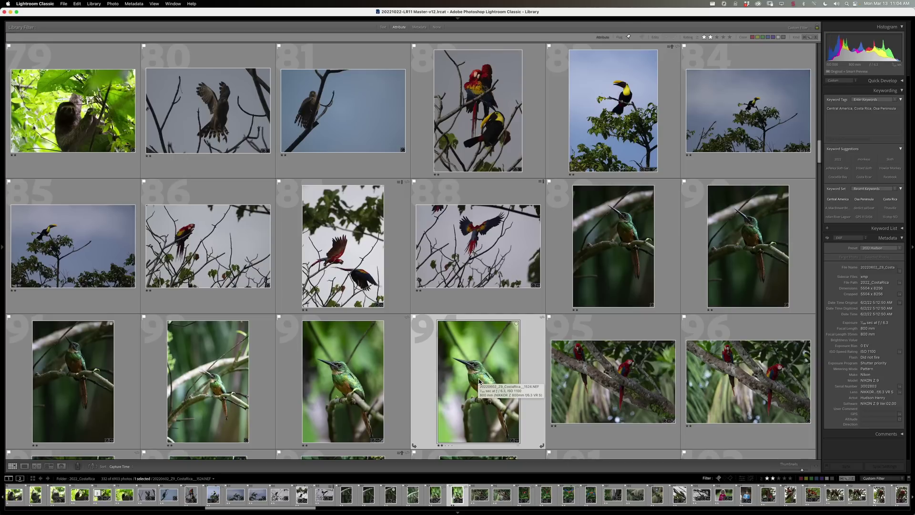
double_click(479, 382)
click(409, 191)
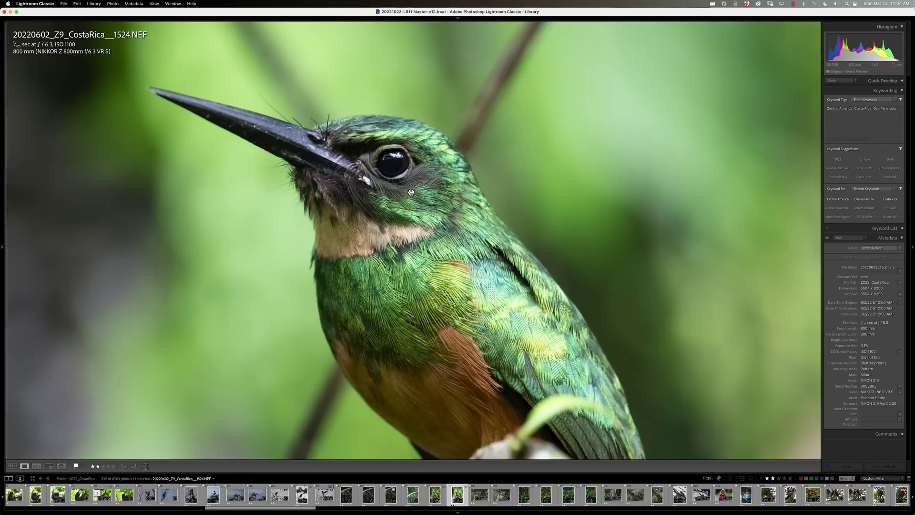
mouse_move(391, 210)
mouse_down()
mouse_move(437, 212)
mouse_move(402, 202)
mouse_up()
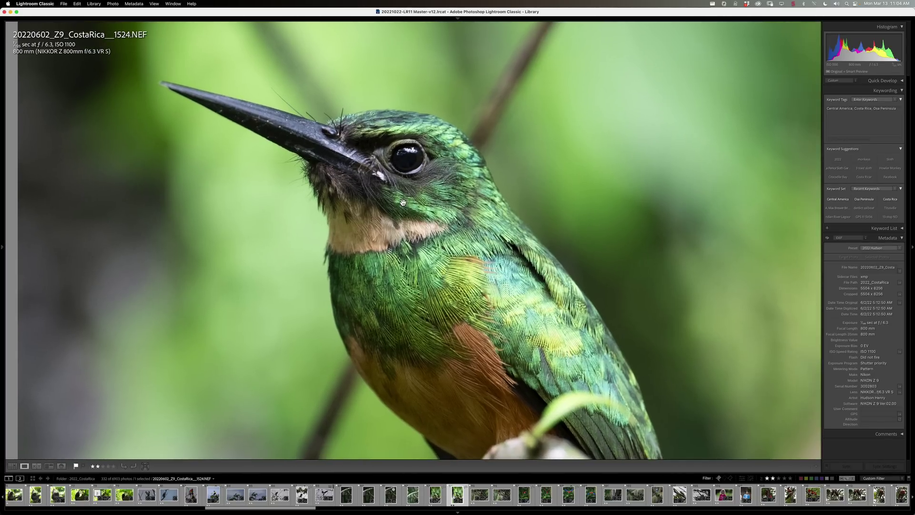
click(403, 202)
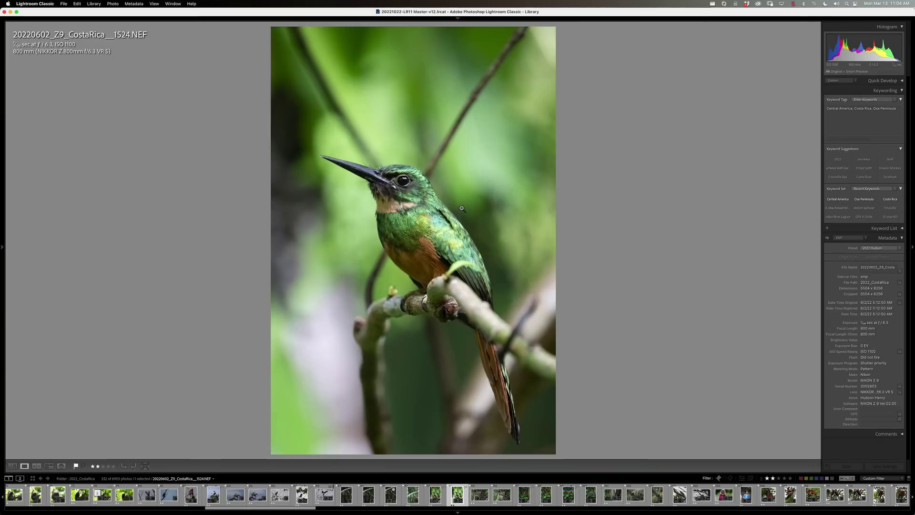
key(g)
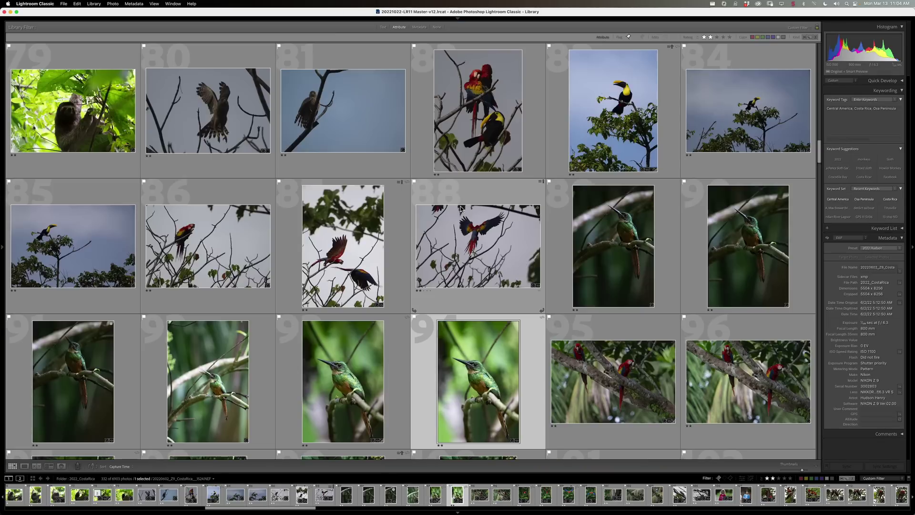
Reopen the darker ISO 12800 photo, 1179.NEF, and examine its noise and detail across the whole bird
double_click(92, 379)
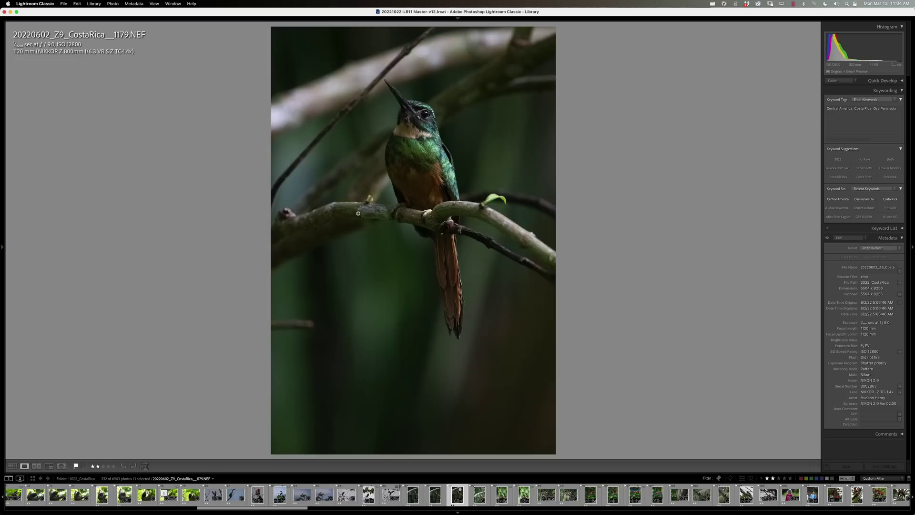
click(408, 168)
drag(408, 133, 459, 327)
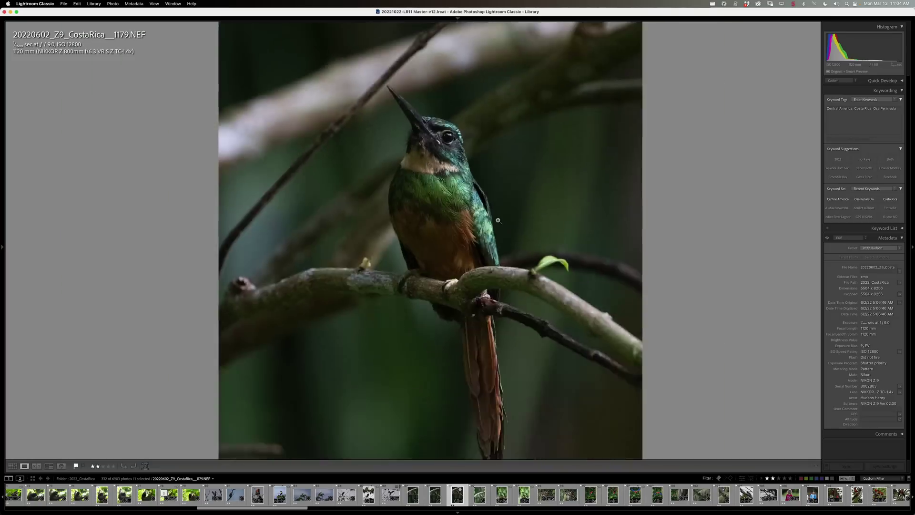
click(504, 229)
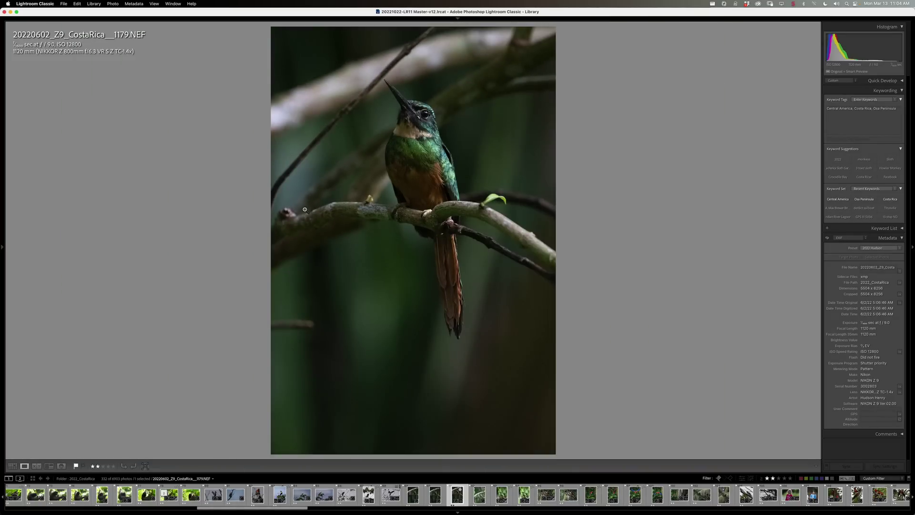
Process the 1179 NEF with DxO PureRAW 3 using DeepPRIME XD and DNG output, saving the result under a unique name
click(64, 4)
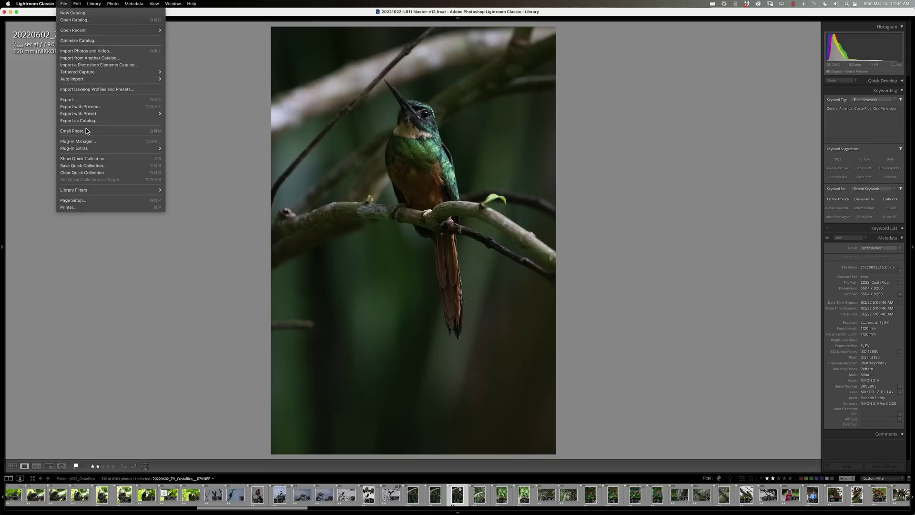
mouse_move(101, 151)
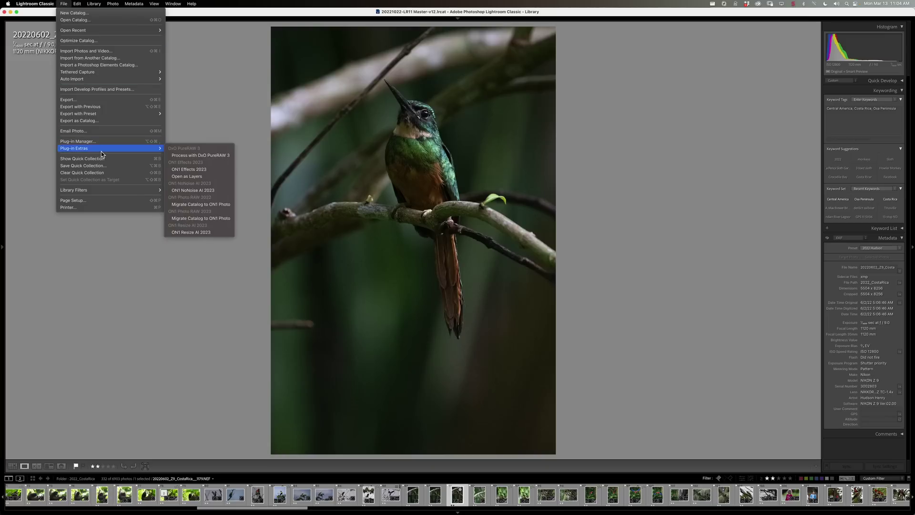
click(186, 156)
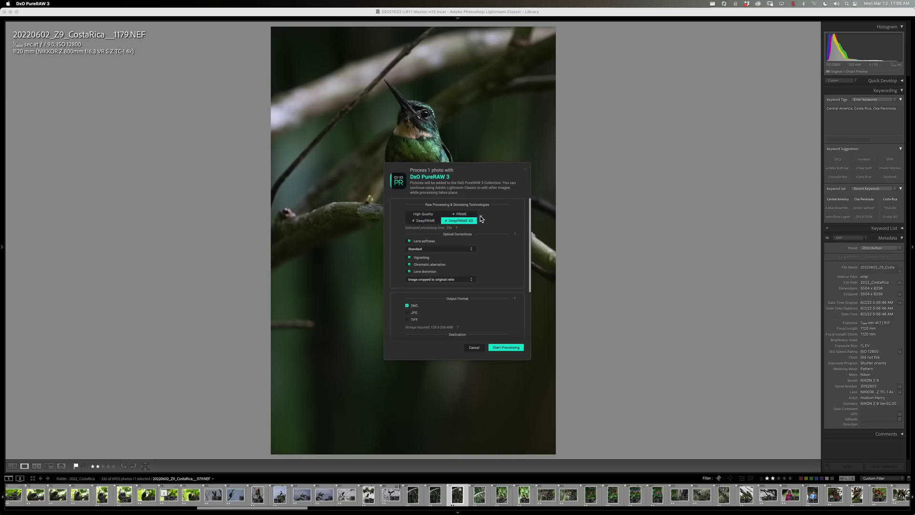
mouse_move(483, 221)
click(506, 347)
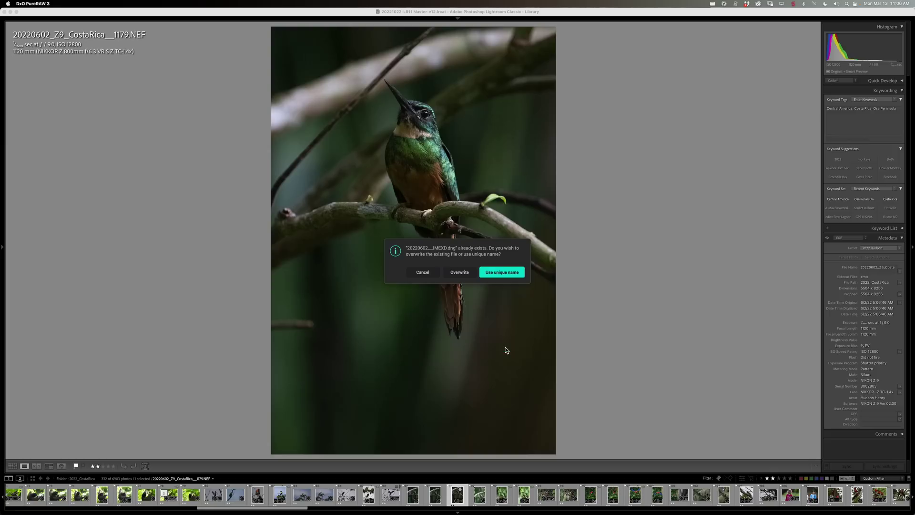
click(503, 275)
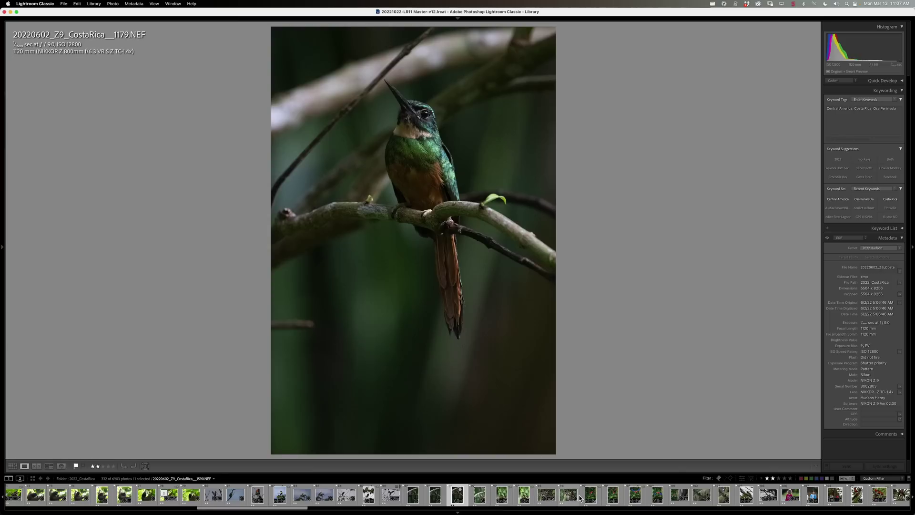
Browse other wildlife photos in the 2022_CostaRica folder, including the flying scarlet macaw
click(613, 499)
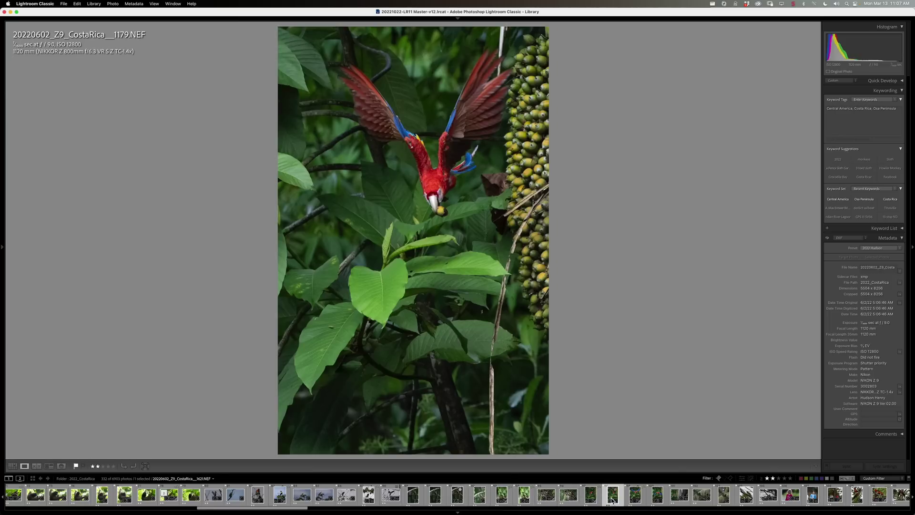
click(569, 500)
click(546, 497)
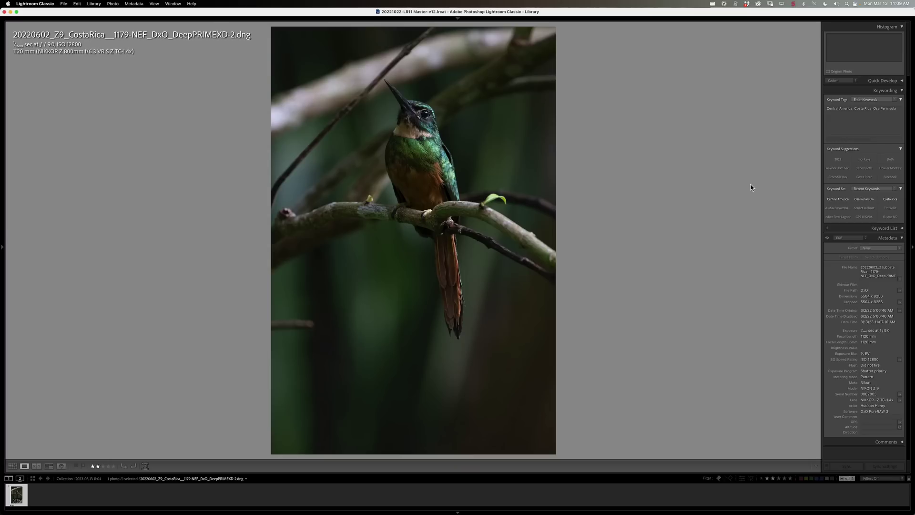
Examine the noise and feather detail around the bird's head in the processed DeepPRIMEXD-2 DNG
click(431, 121)
drag(432, 121, 480, 141)
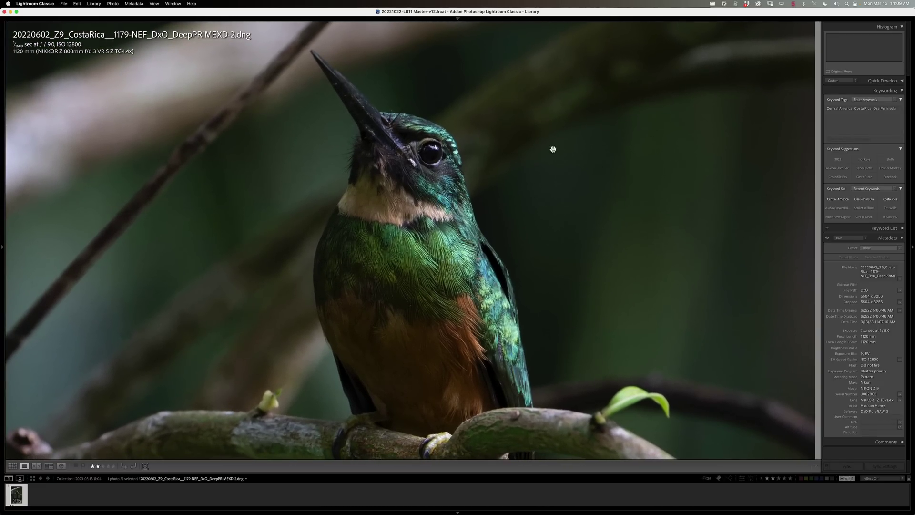
click(761, 87)
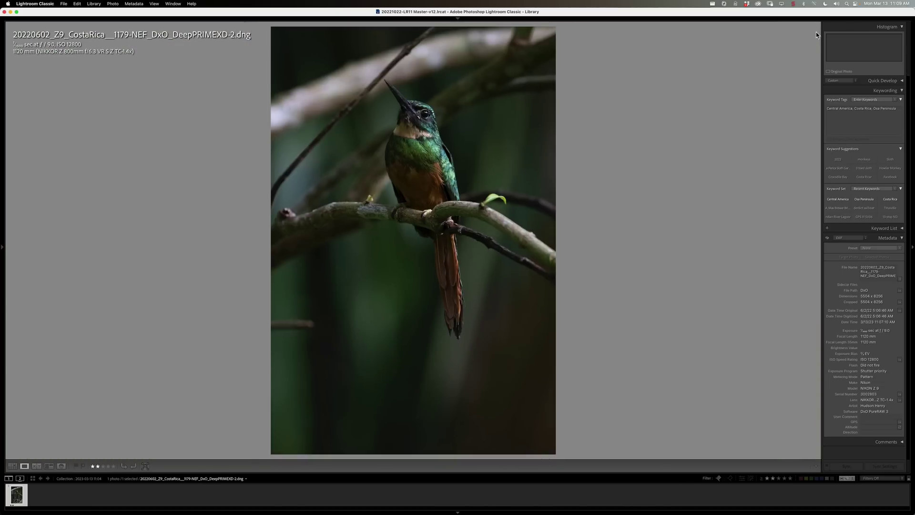
Open the DeepPRIMEXD-2 DNG in the Develop module, check its Detail and Basic settings, and inspect the bird up close
mouse_move(718, 19)
click(770, 28)
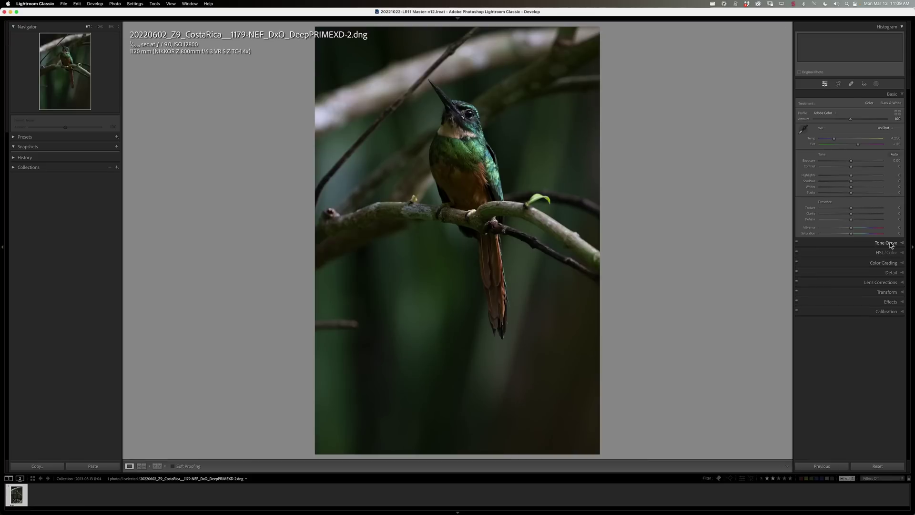
click(892, 274)
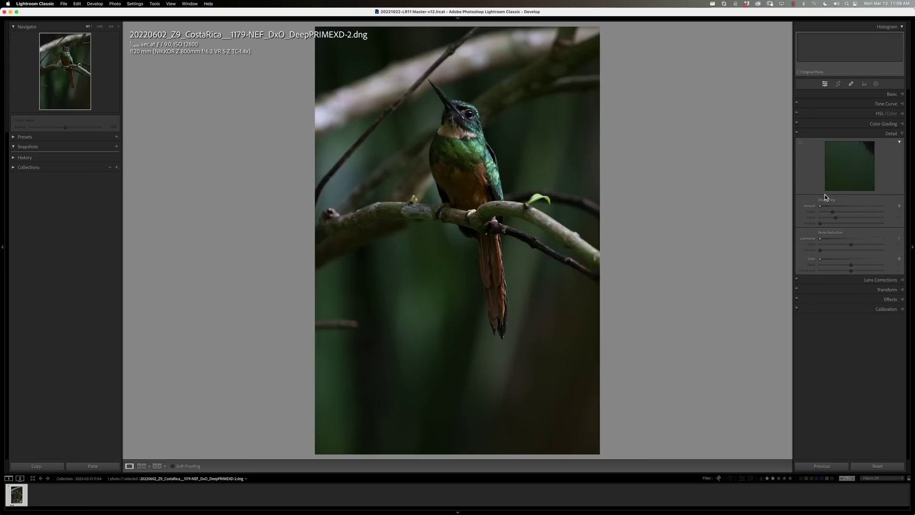
click(880, 94)
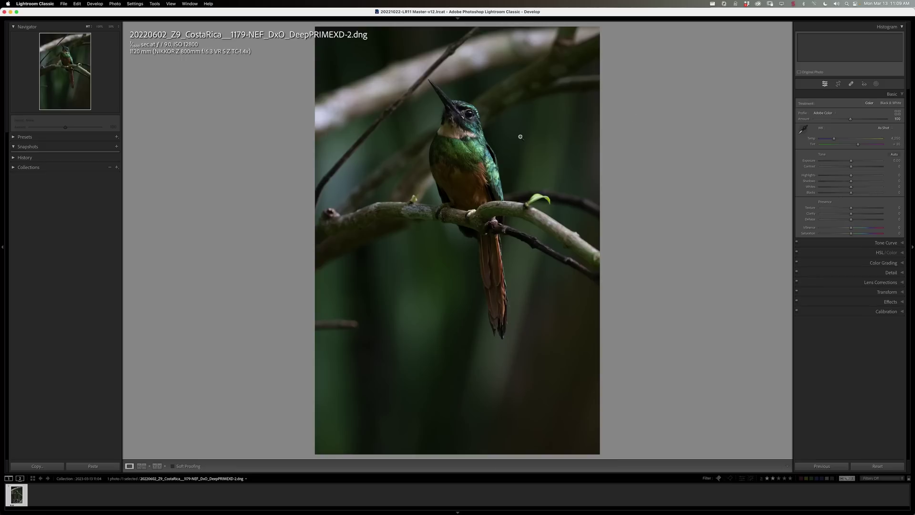
click(476, 113)
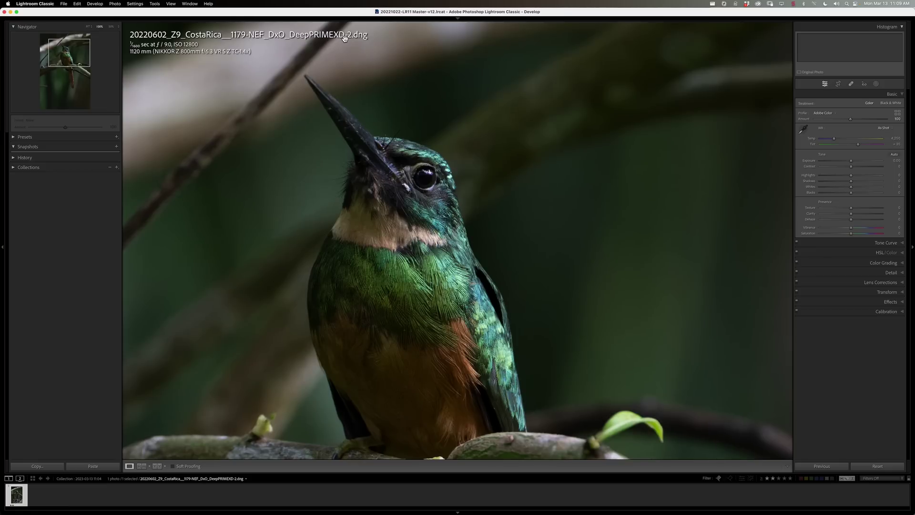
click(557, 121)
Return to the Library module and open the Pure RAW 3 Test collection
mouse_move(779, 21)
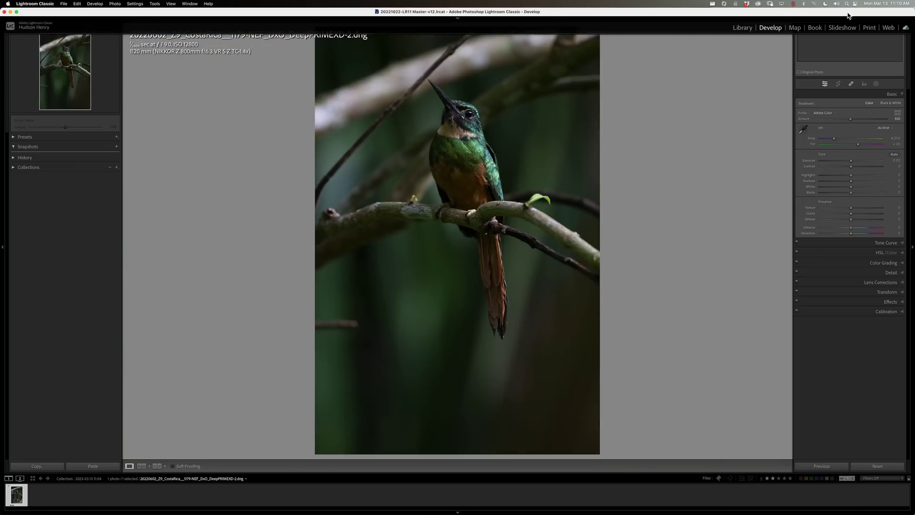
click(746, 35)
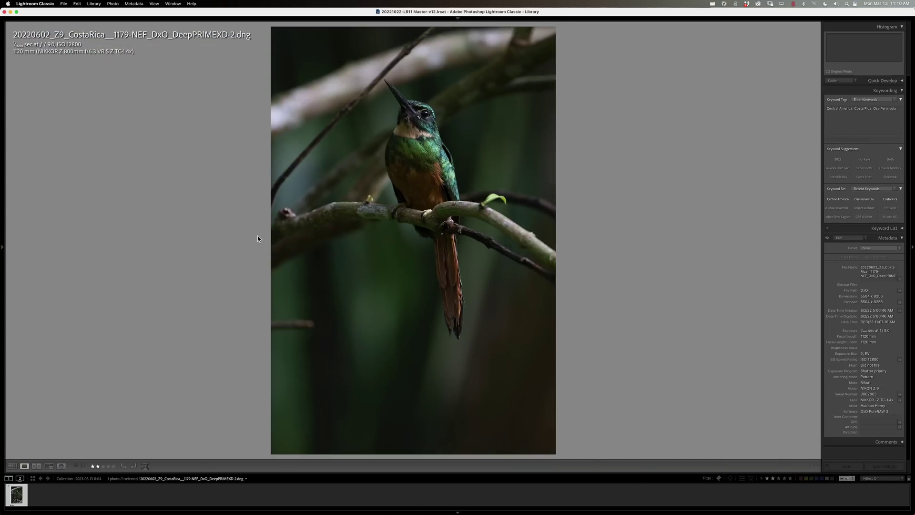
mouse_move(4, 247)
click(144, 479)
click(101, 358)
click(31, 164)
click(131, 479)
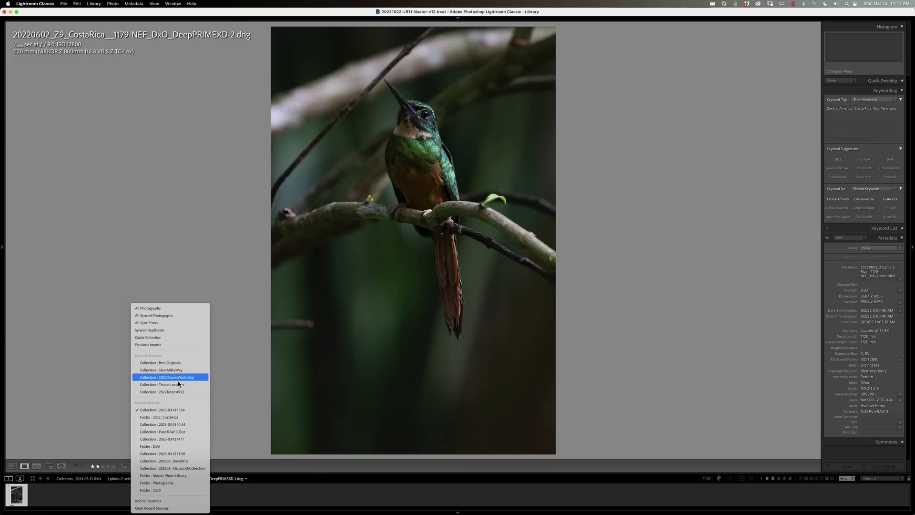
click(183, 432)
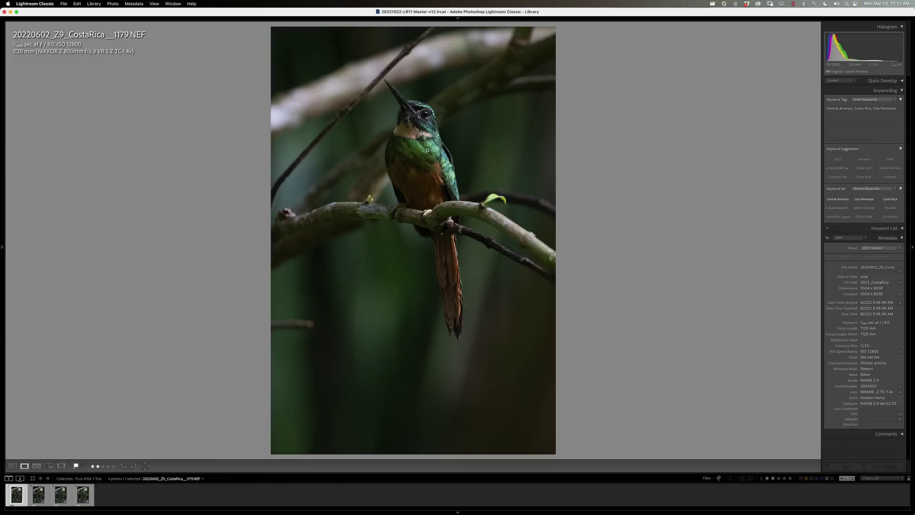
Open the original 1179 NEF in the Develop module and examine the noise around the bird's head
mouse_move(818, 21)
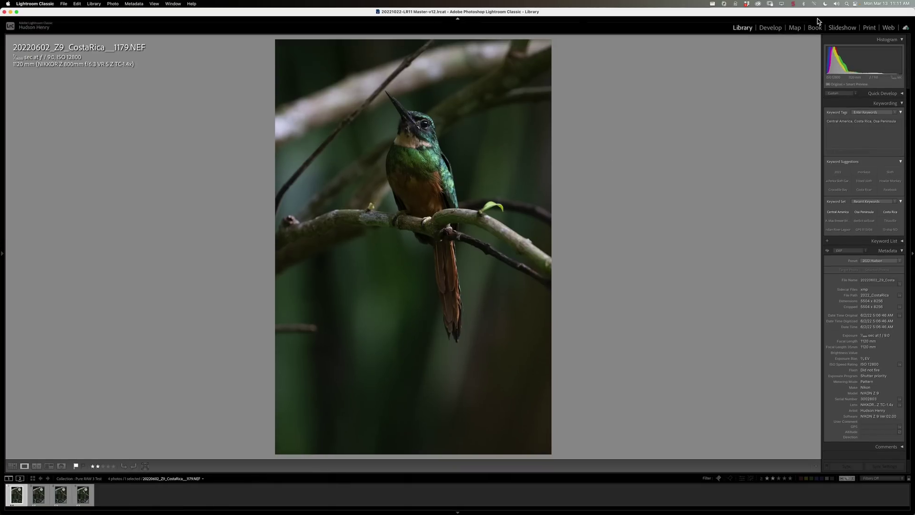
click(770, 27)
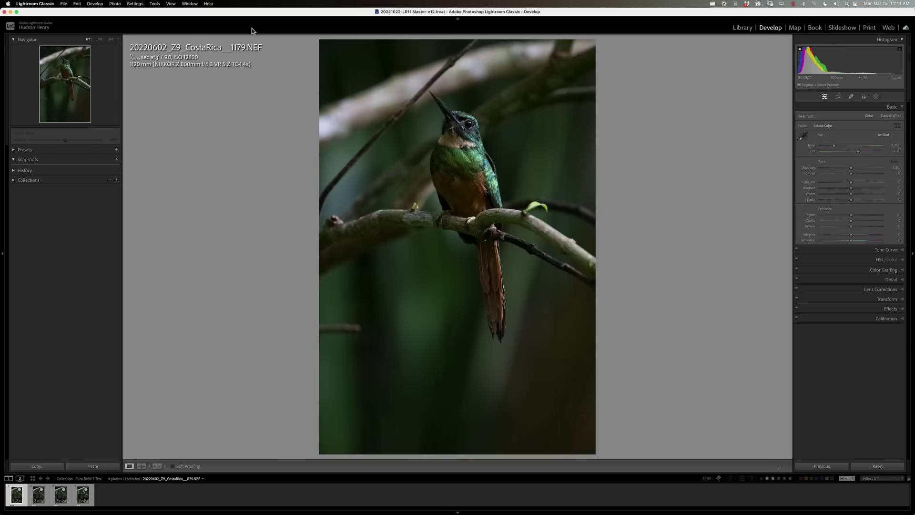
click(472, 135)
drag(454, 128, 366, 210)
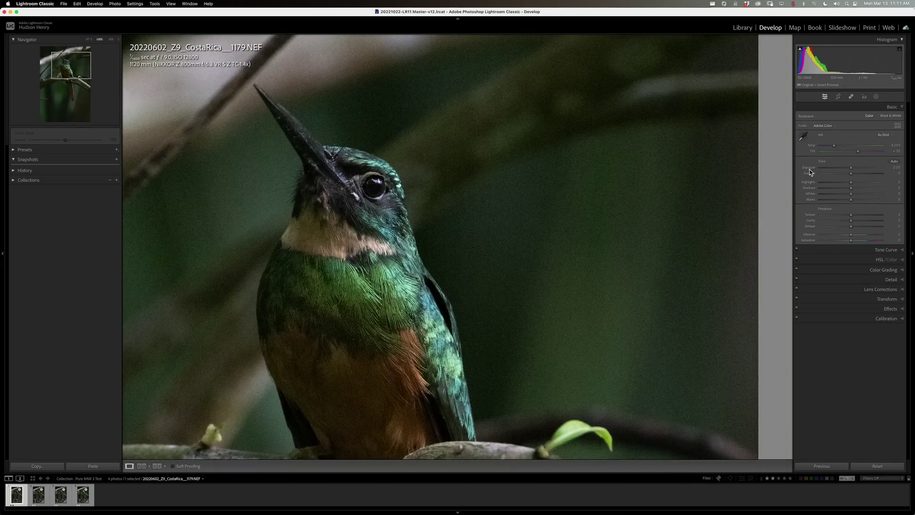
Hide the Navigator and presets column to enlarge the photo, and open the 1179 DeepPRIME DNG around the bird's head
click(2, 256)
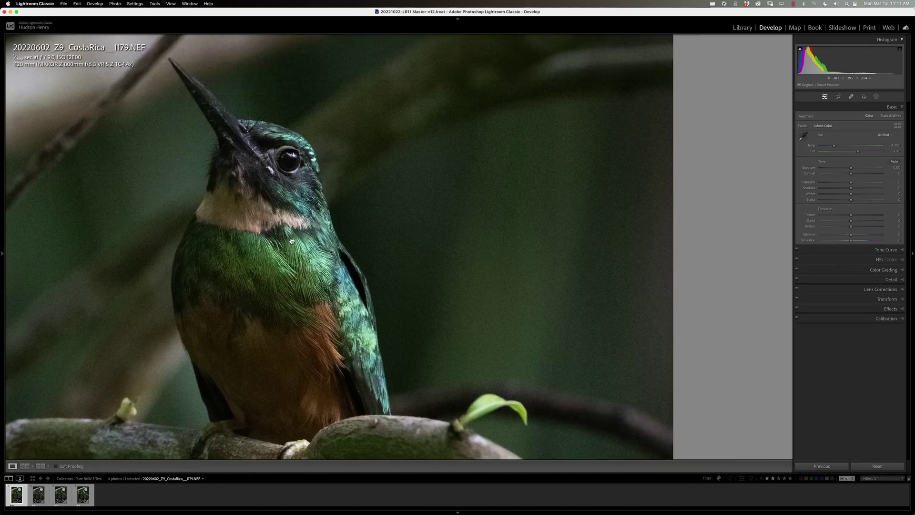
click(37, 498)
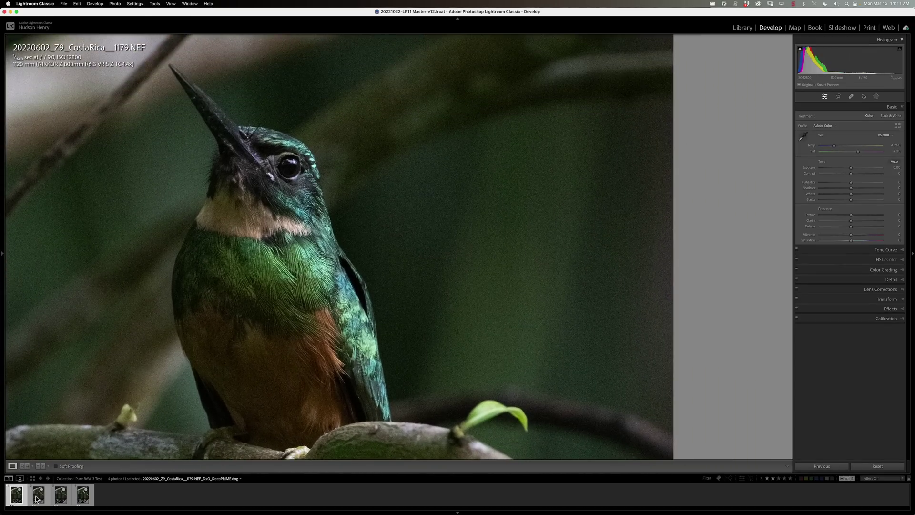
drag(262, 181, 349, 184)
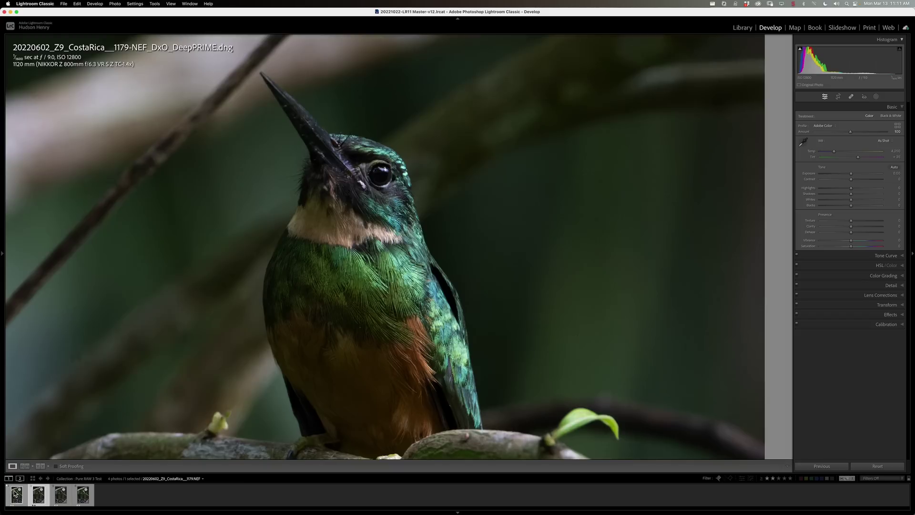
Switch to Reference View with the original 1179 NEF as reference beside the DeepPRIME DNG, and align the bird in both photos
click(22, 467)
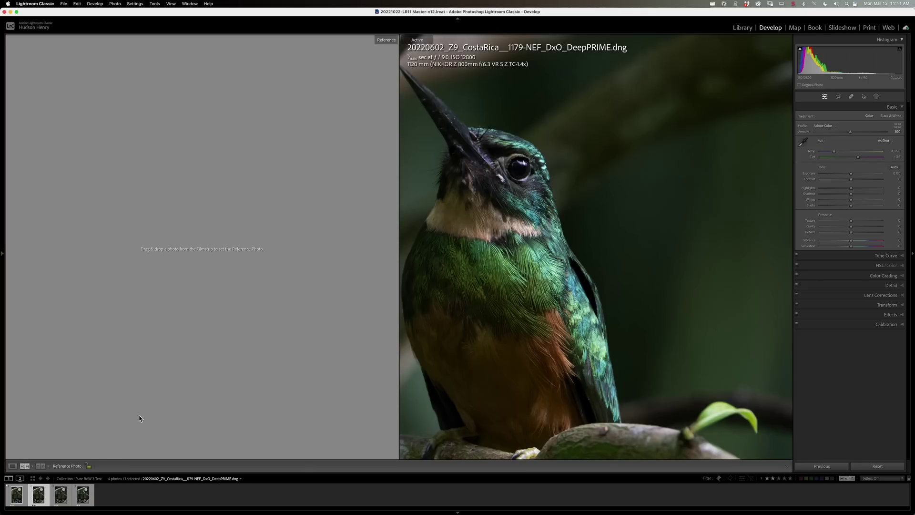
drag(17, 499, 129, 209)
click(211, 127)
drag(263, 185, 288, 208)
drag(506, 195, 587, 221)
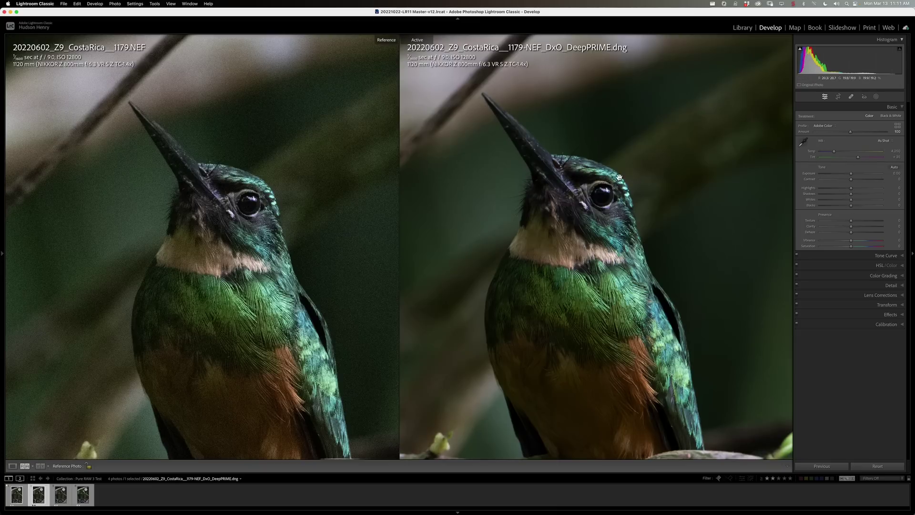
drag(565, 215, 607, 220)
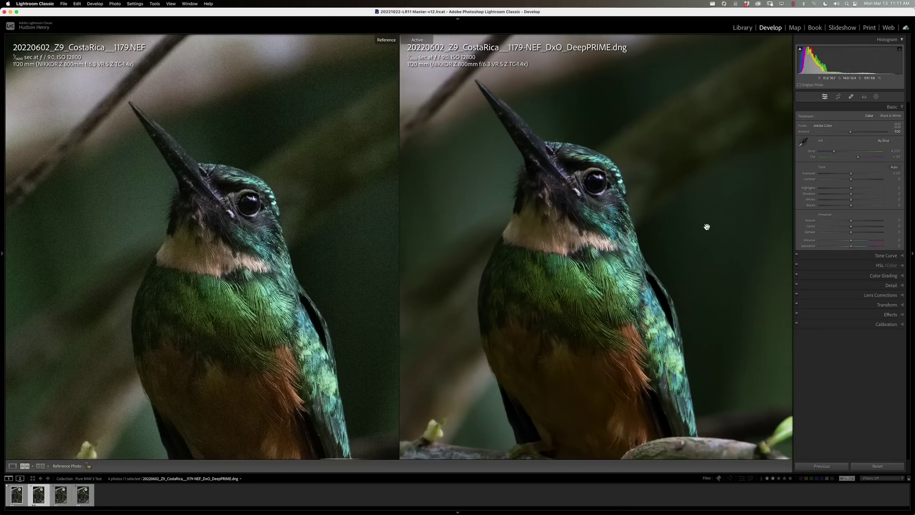
Set the DeepPRIME DNG as the reference photo and the DeepPRIMEXD DNG as the active photo, with the bird's head aligned
drag(137, 231, 138, 232)
click(62, 494)
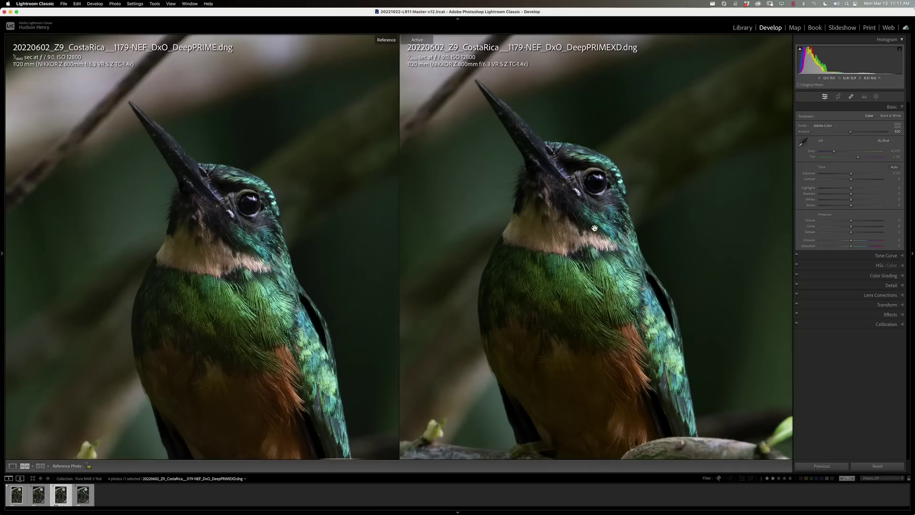
drag(594, 201, 593, 240)
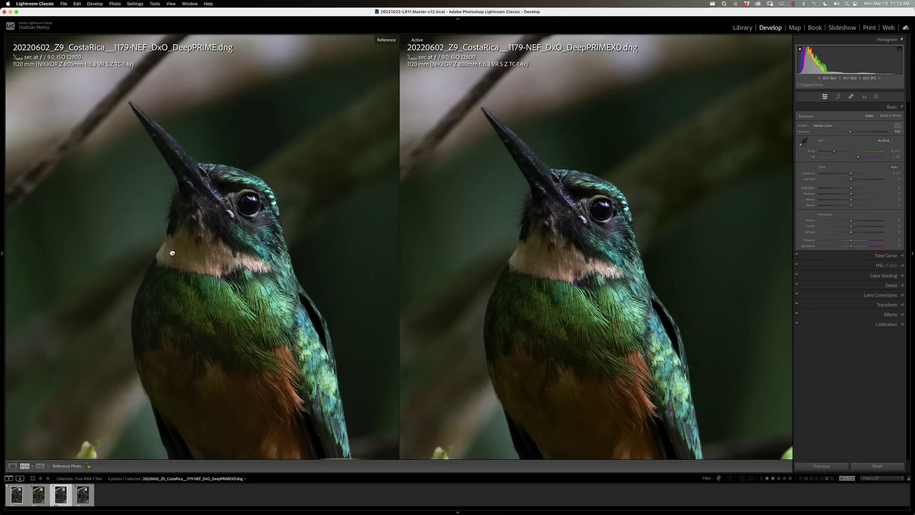
Compare the feather detail and background noise on the bird's head, breast and perch between the DeepPRIME and DeepPRIMEXD DNGs
mouse_move(172, 253)
mouse_down()
mouse_move(161, 255)
mouse_move(171, 244)
mouse_up()
drag(604, 282, 592, 200)
drag(603, 266, 577, 167)
drag(590, 286, 591, 164)
drag(639, 320, 613, 196)
mouse_move(629, 316)
mouse_down()
mouse_move(619, 243)
mouse_move(637, 321)
mouse_up()
drag(624, 282, 641, 337)
drag(637, 226, 633, 298)
drag(619, 173, 616, 252)
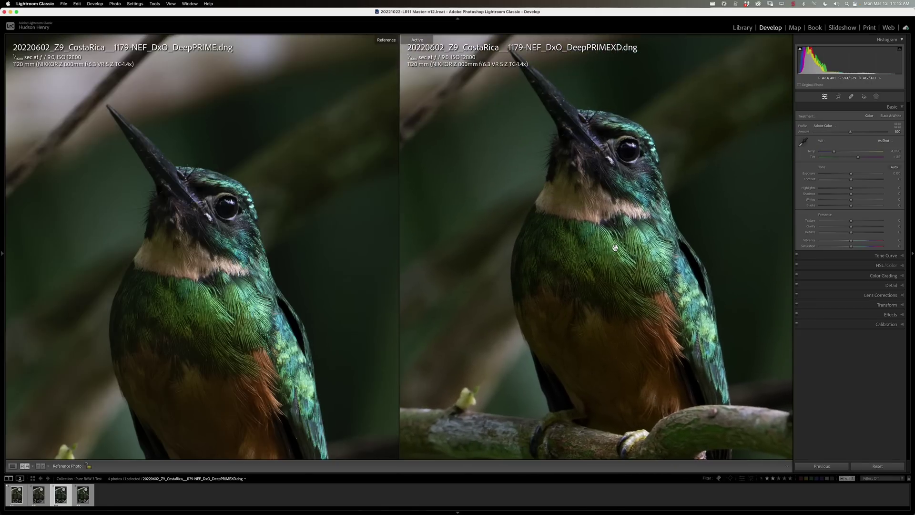
drag(614, 271, 724, 254)
mouse_move(547, 288)
mouse_down()
mouse_move(604, 323)
mouse_move(508, 227)
mouse_up()
drag(578, 288, 603, 274)
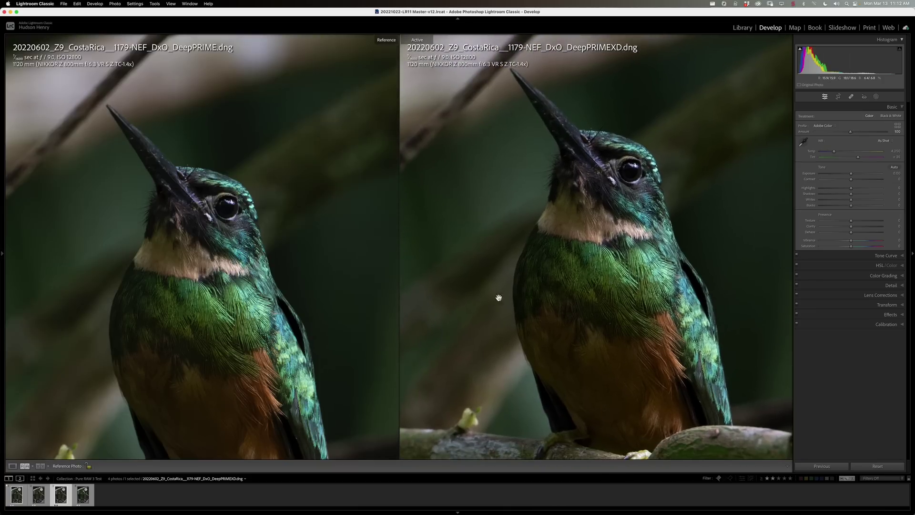
scroll(599, 246, up, 2)
scroll(599, 247, down, 5)
drag(599, 249, 608, 257)
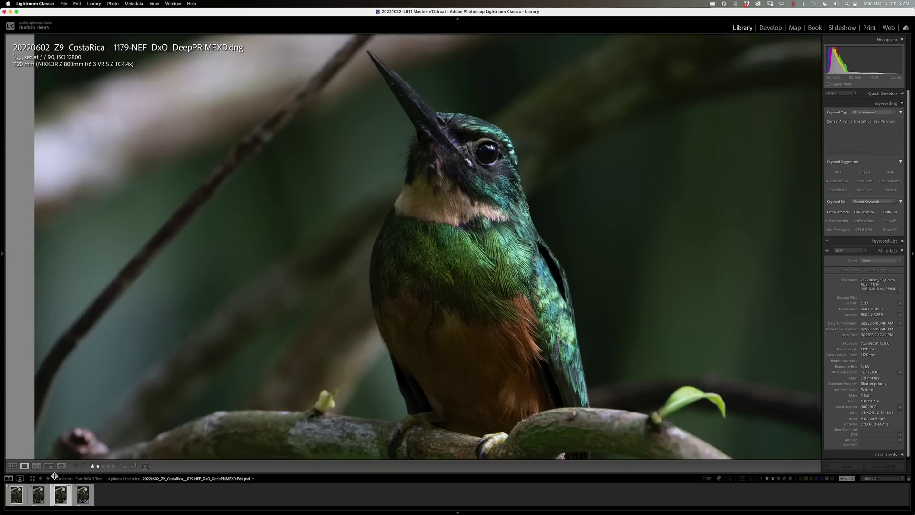
Open the DeepPRIMEXD-Edit PSD in the Library module and inspect the bird's plumage, branch and tail up close
click(84, 495)
click(352, 319)
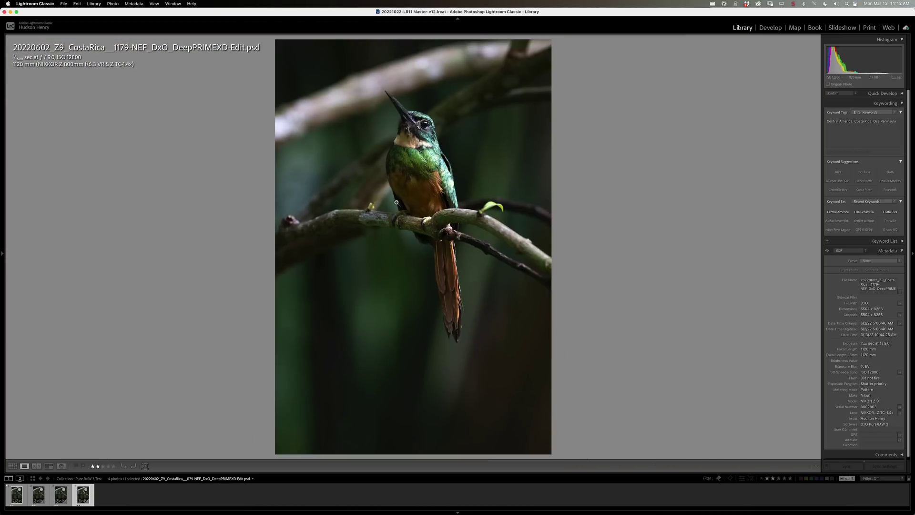
click(414, 185)
click(420, 213)
click(424, 163)
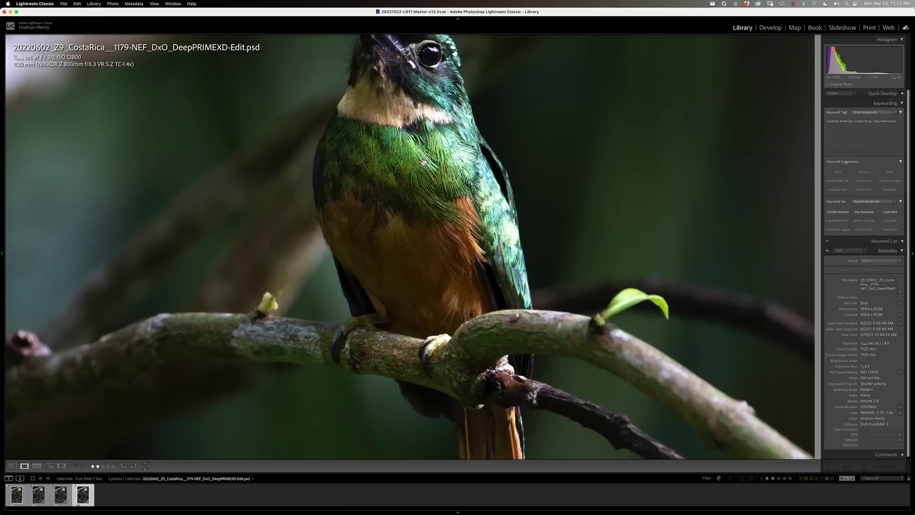
drag(422, 132, 418, 234)
scroll(418, 234, down, 10)
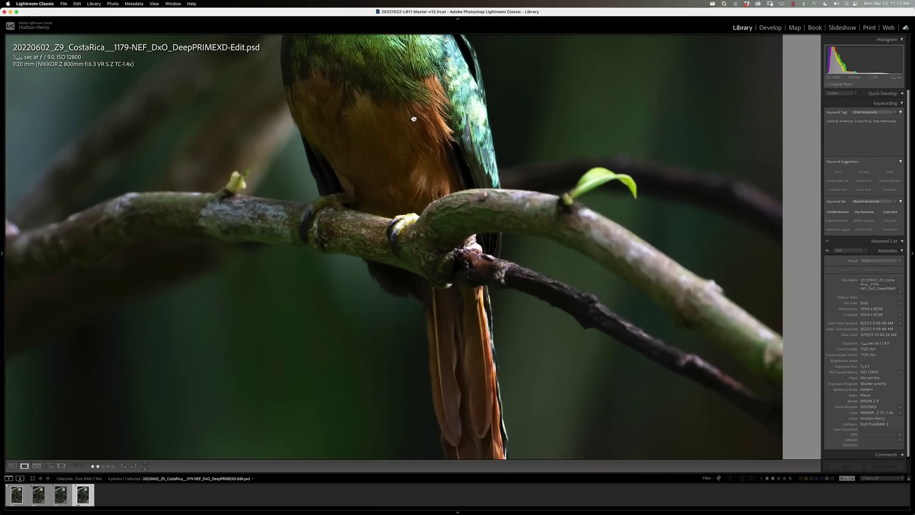
scroll(431, 238, up, 5)
click(419, 202)
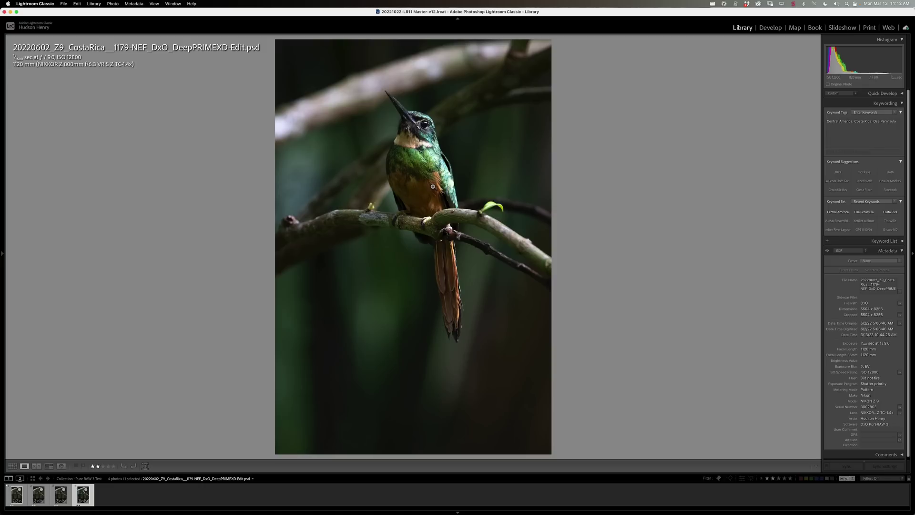
Compare the original 1179 NEF with the DeepPRIMEXD-Edit PSD zoomed in on the bird, finishing with the whole edited photo in view
key(Home)
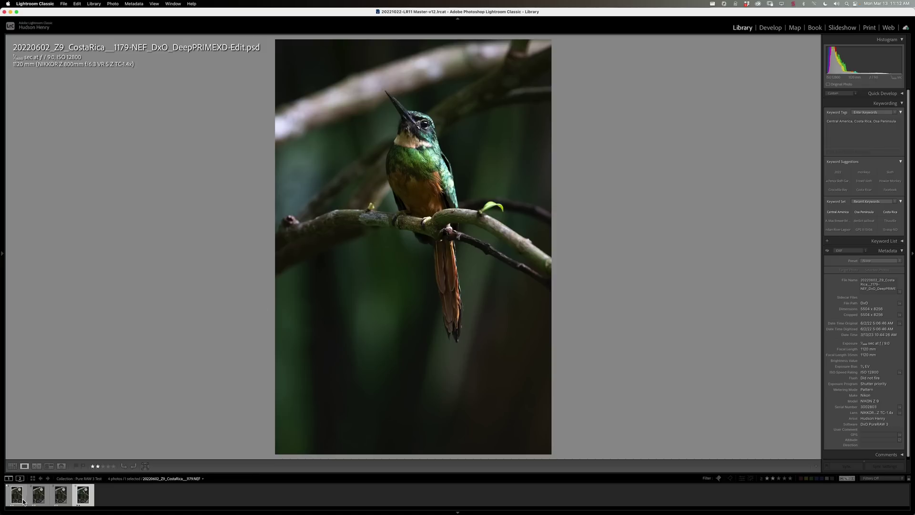
click(410, 135)
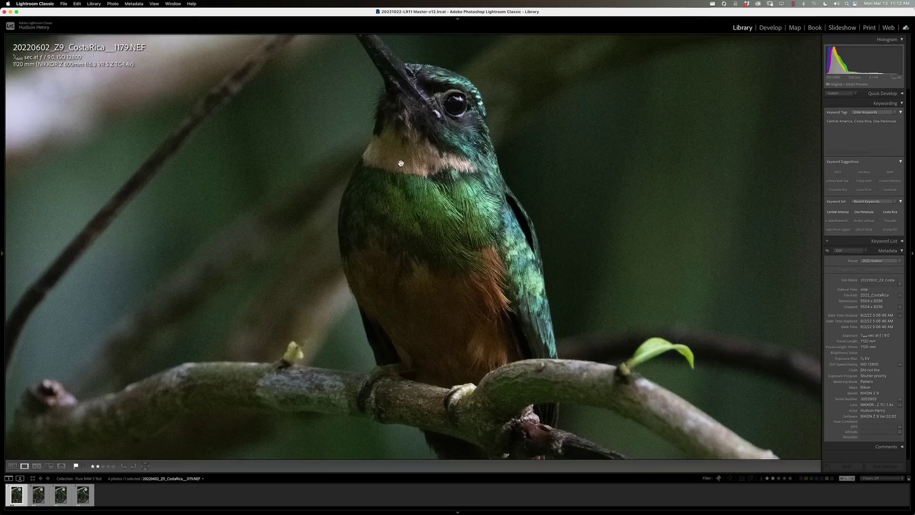
click(84, 494)
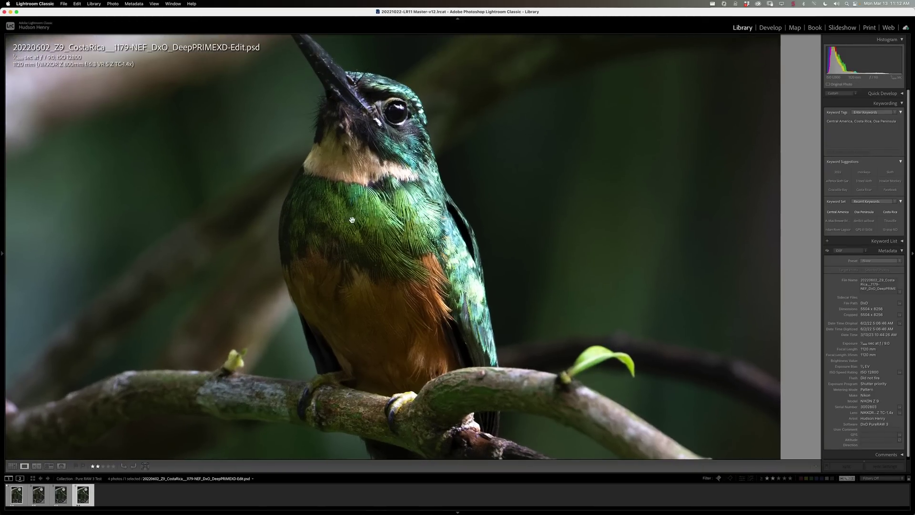
click(354, 220)
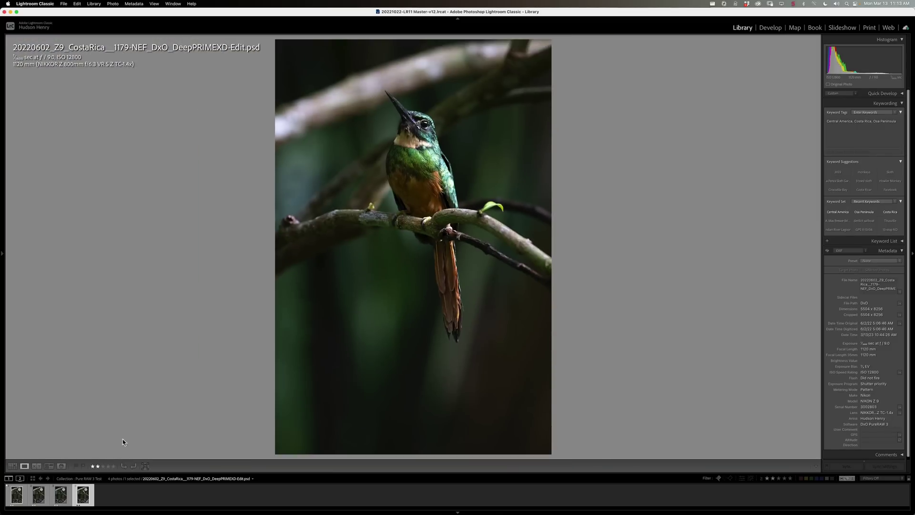